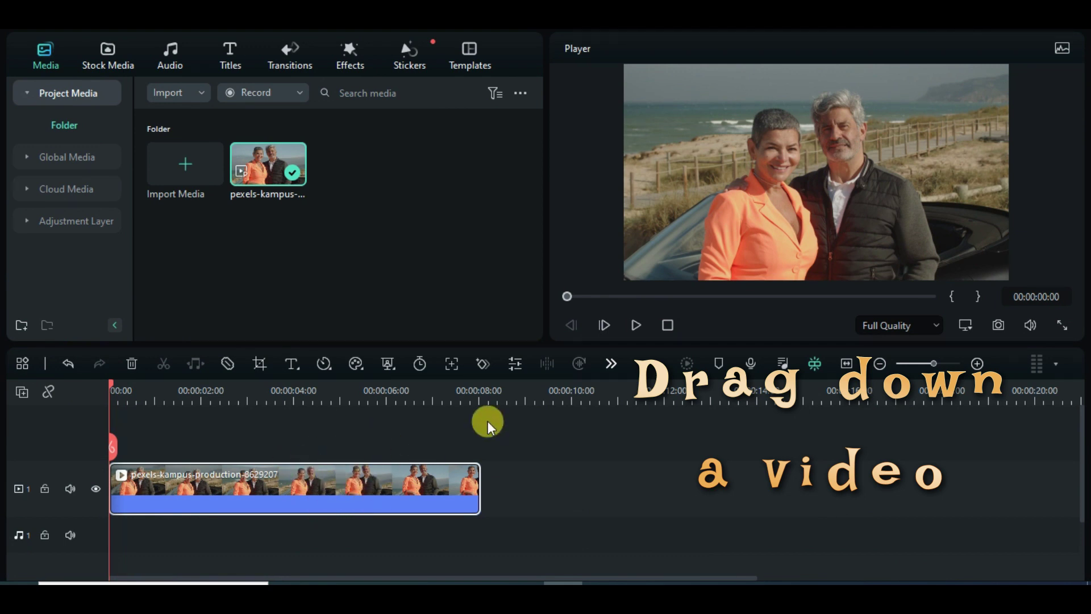
# Play the couple's beach clip on the timeline, then return the playhead near its start
pyautogui.click(637, 325)
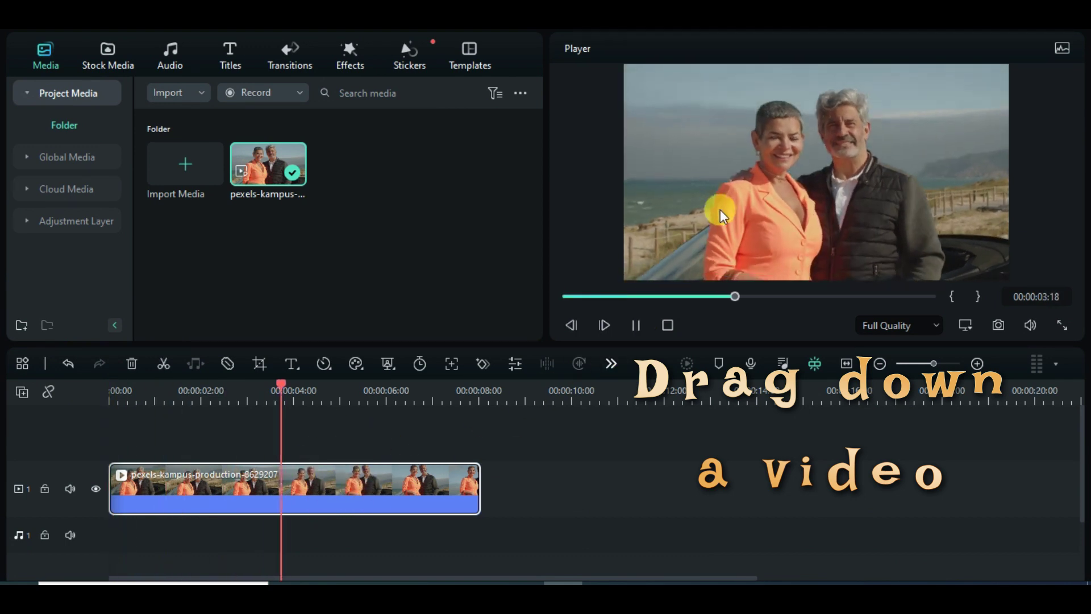
pyautogui.click(565, 296)
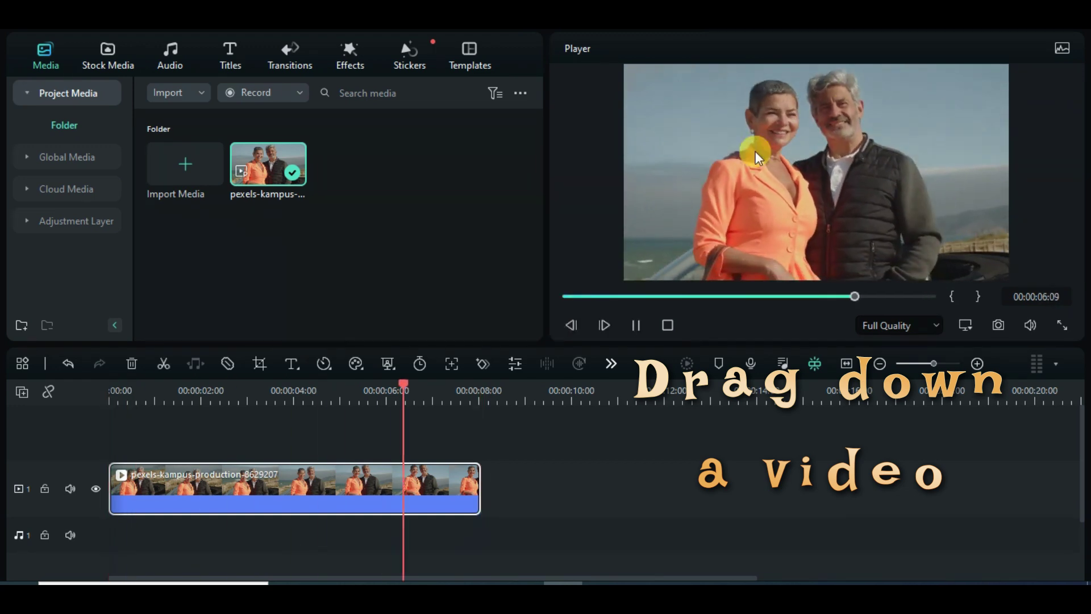
# Enable Motion Tracking on the beach clip and track a box fitted to the woman's face
pyautogui.doubleClick(322, 482)
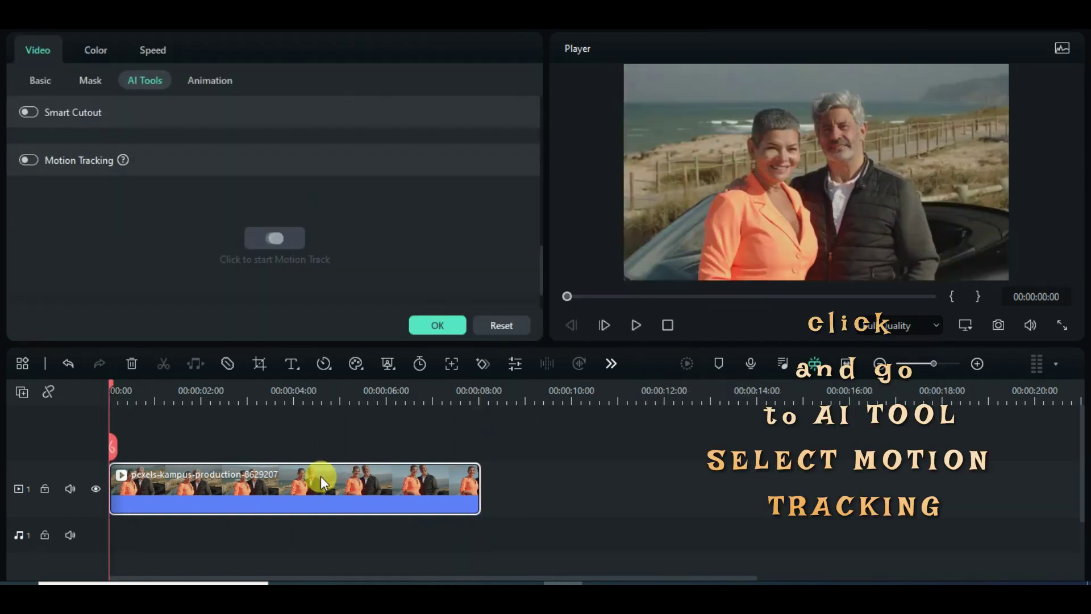
pyautogui.click(96, 80)
pyautogui.click(162, 80)
pyautogui.click(31, 160)
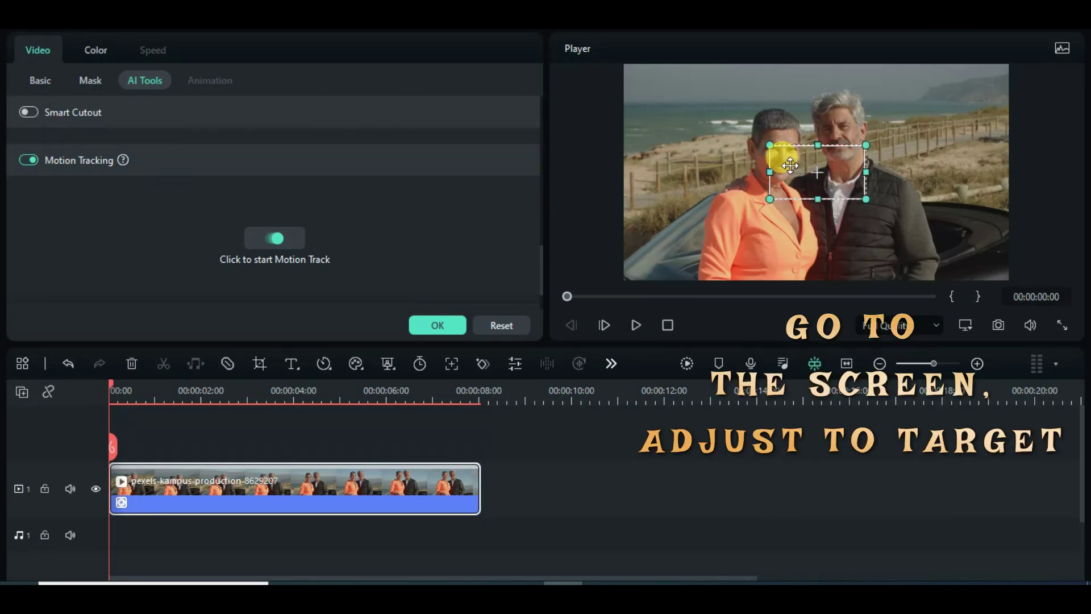
pyautogui.moveTo(786, 162); pyautogui.dragTo(749, 146)
pyautogui.moveTo(832, 130); pyautogui.dragTo(810, 140)
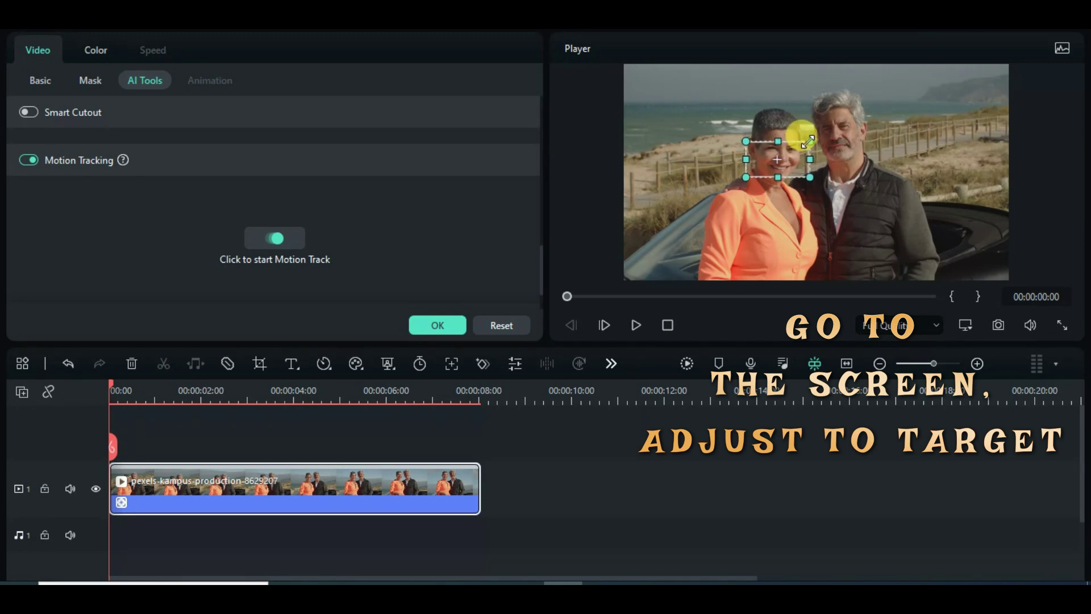
pyautogui.click(275, 240)
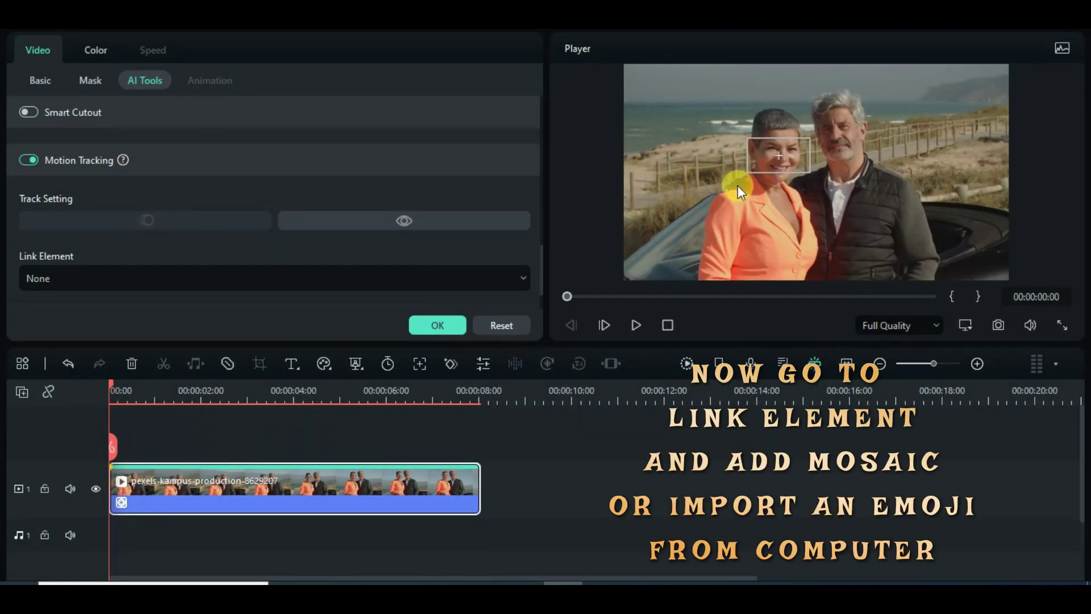
pyautogui.scroll(-1, 431, 249)
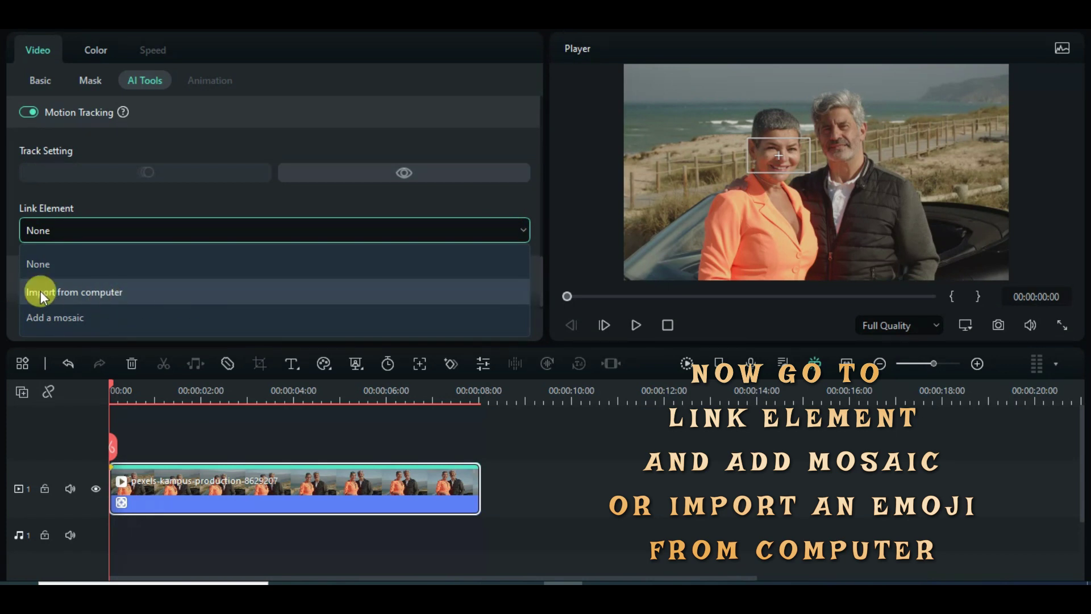
# Link a pixelated mosaic to the woman's track and shrink it over her face
pyautogui.click(56, 320)
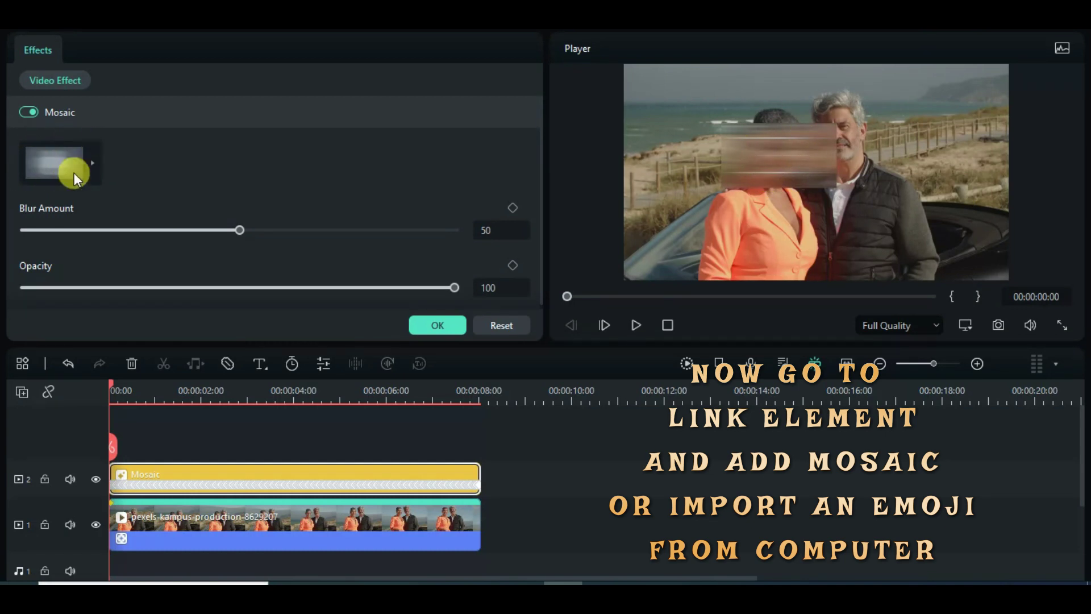
pyautogui.click(85, 163)
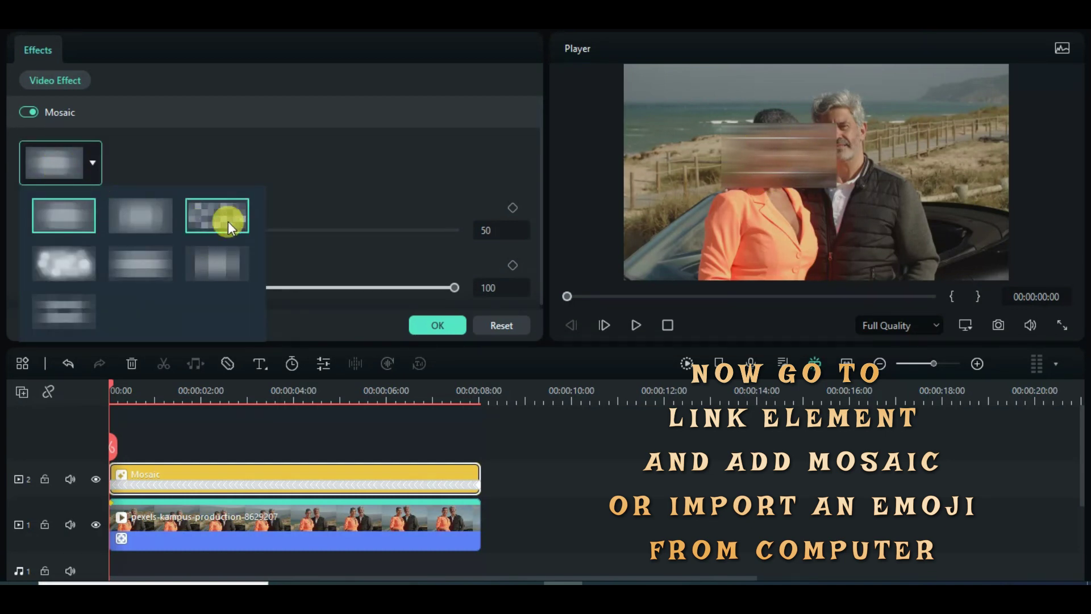
pyautogui.click(215, 213)
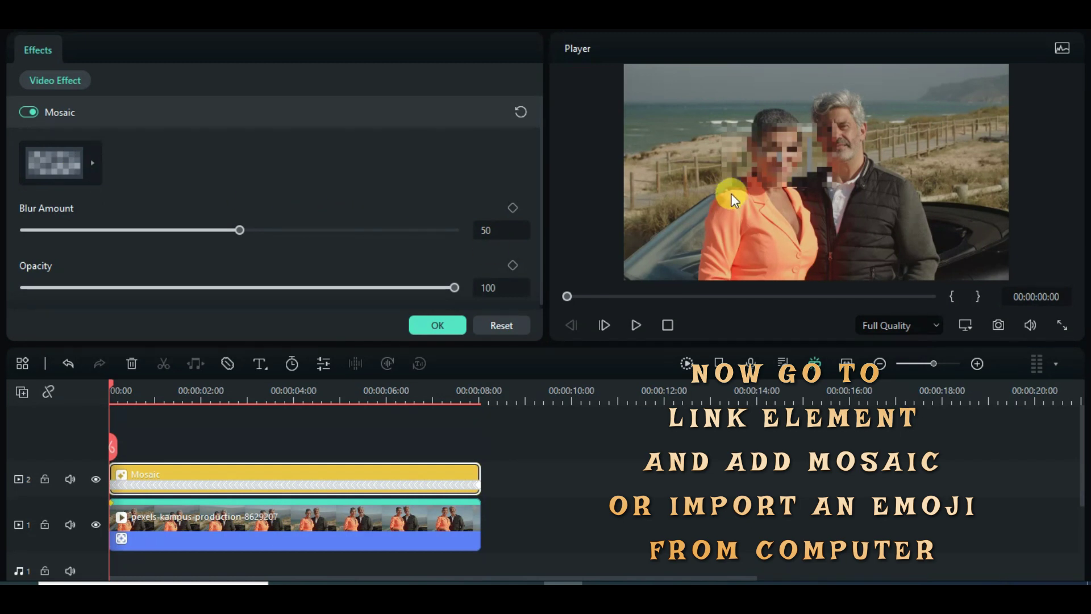
pyautogui.click(773, 159)
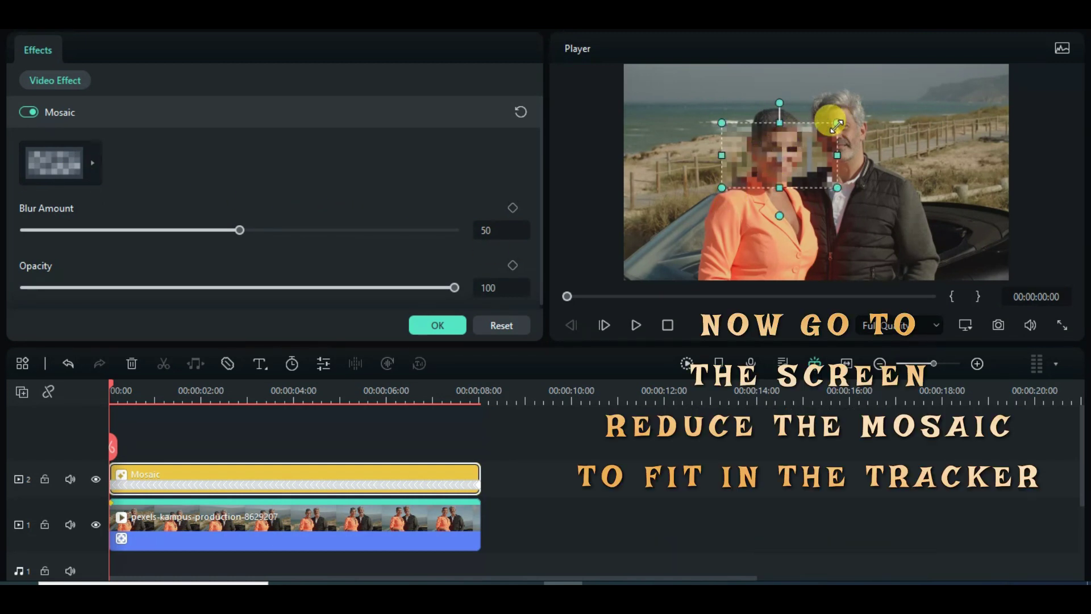
pyautogui.moveTo(838, 125); pyautogui.dragTo(805, 142)
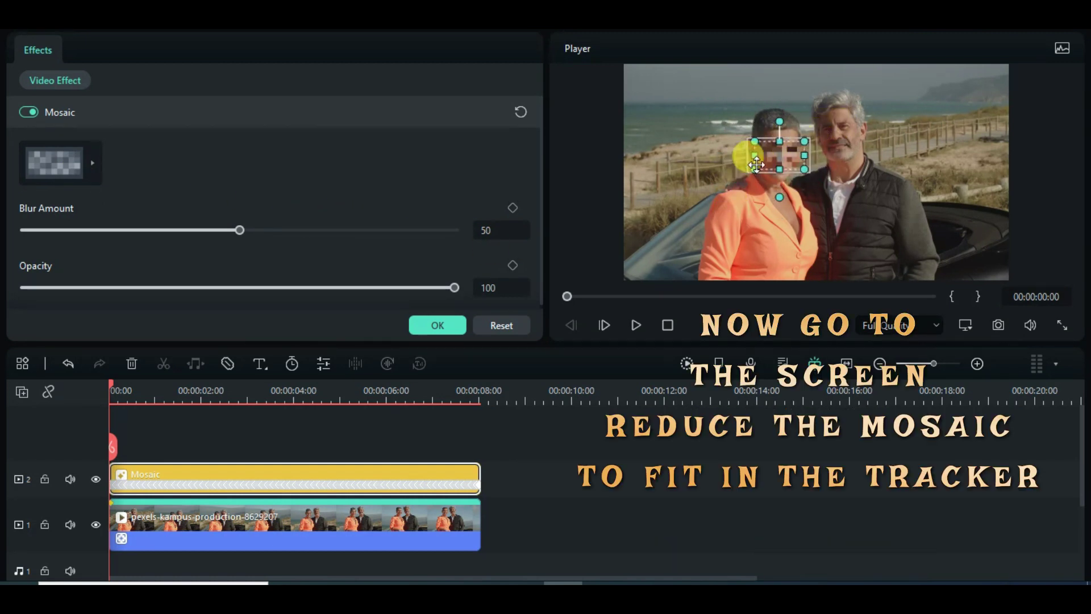
# Confirm and preview the mosaic, then hide the tracking box under Track Setting
pyautogui.click(430, 324)
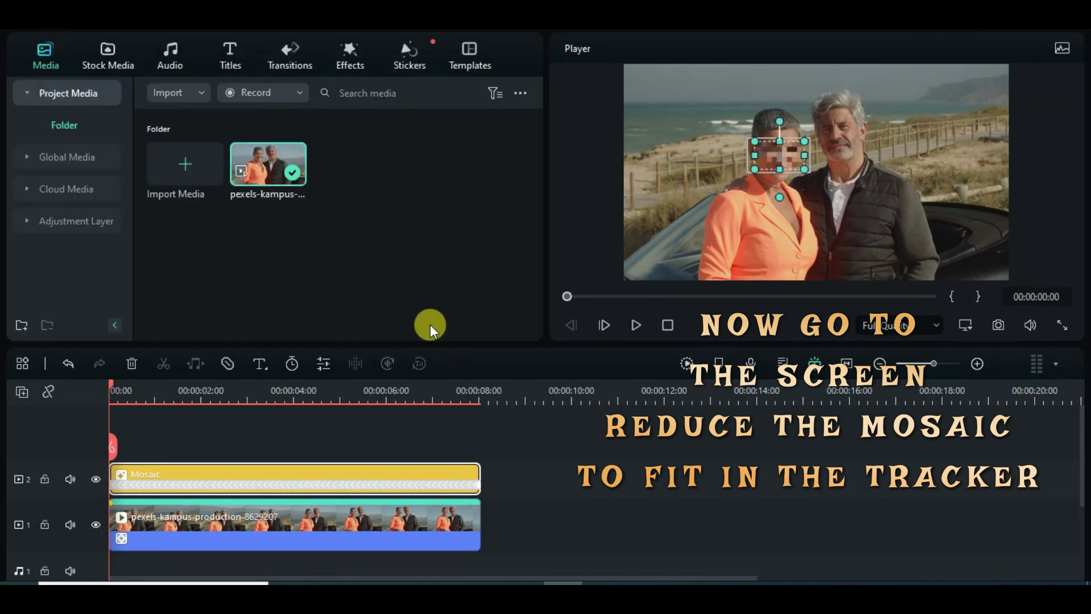
pyautogui.click(635, 325)
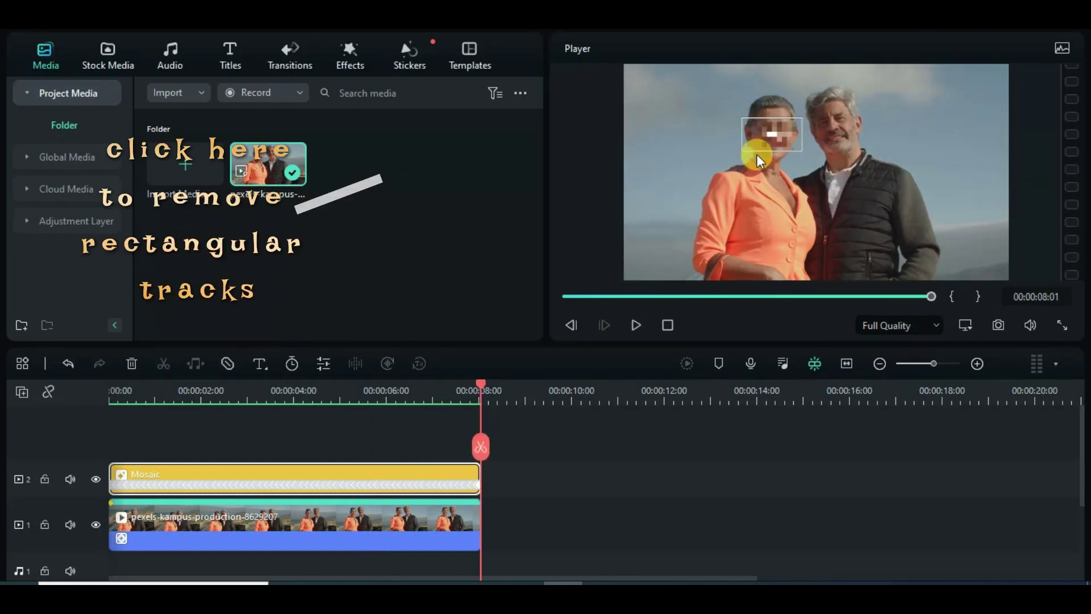
pyautogui.doubleClick(328, 514)
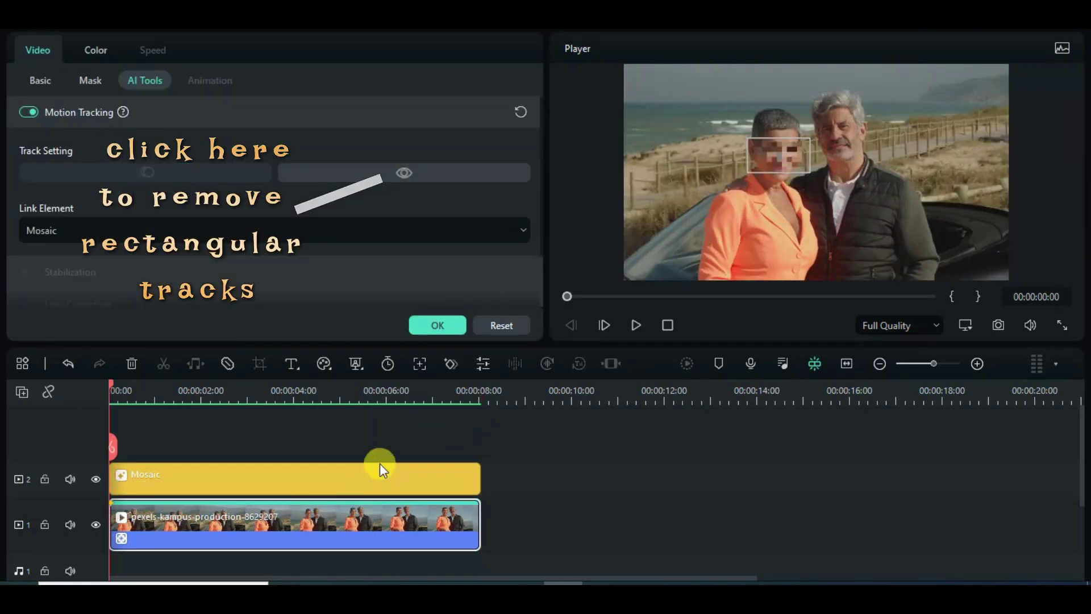
pyautogui.click(405, 173)
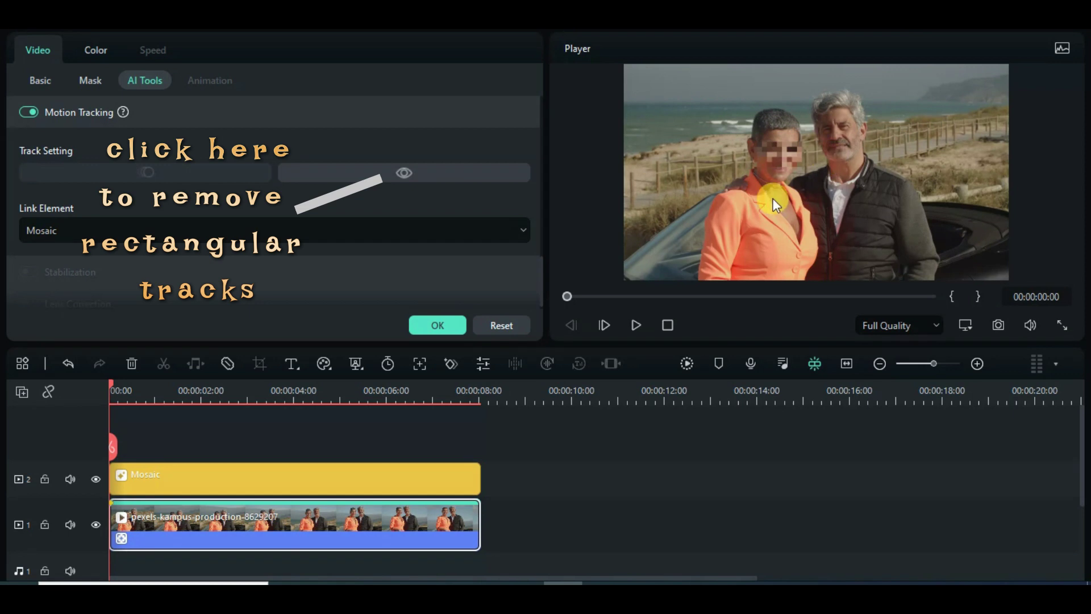
pyautogui.click(448, 323)
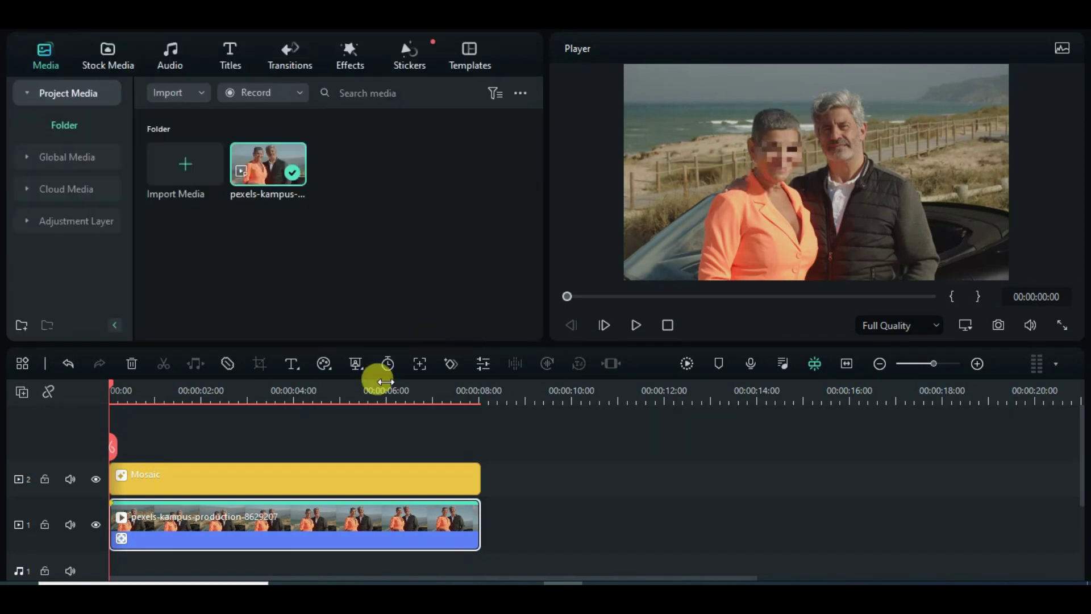
# Copy the beach clip and paste it onto a new third video track
pyautogui.rightClick(287, 521)
pyautogui.click(323, 120)
pyautogui.click(36, 396)
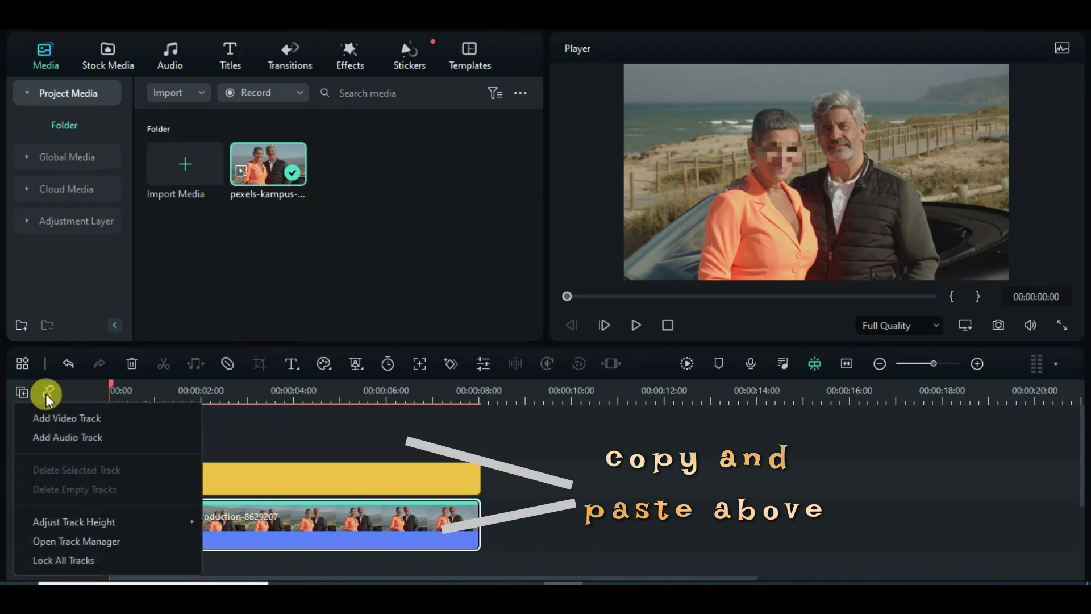
pyautogui.click(63, 417)
pyautogui.rightClick(146, 479)
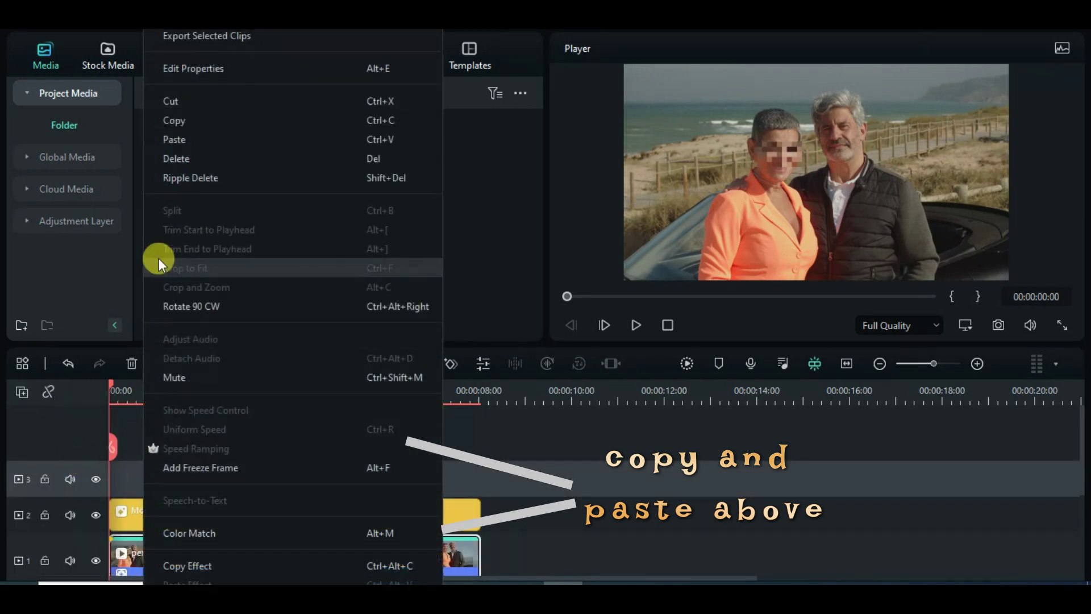
pyautogui.click(175, 139)
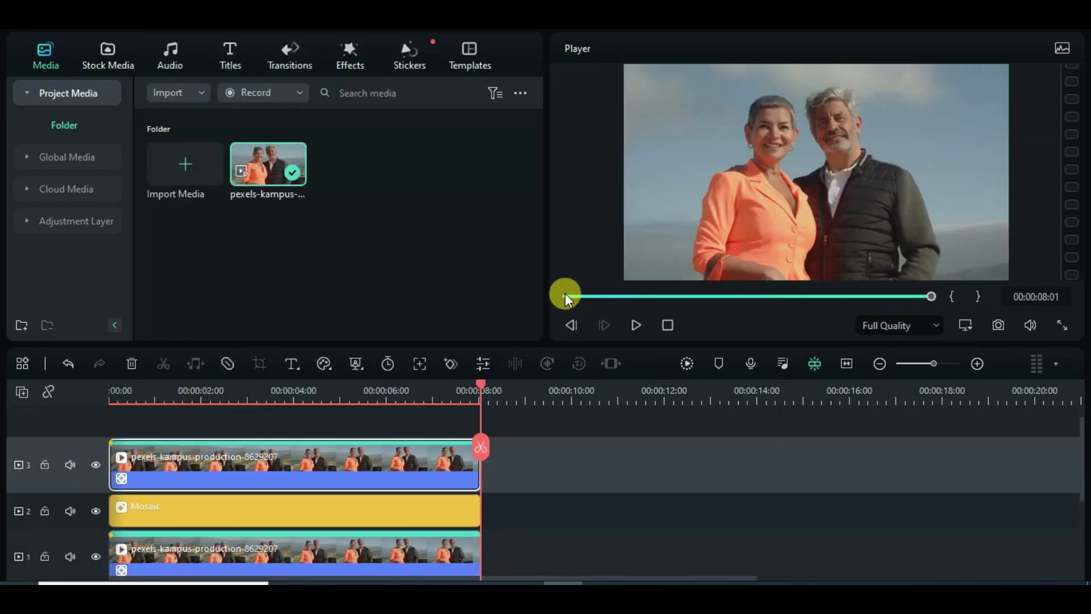
pyautogui.click(566, 296)
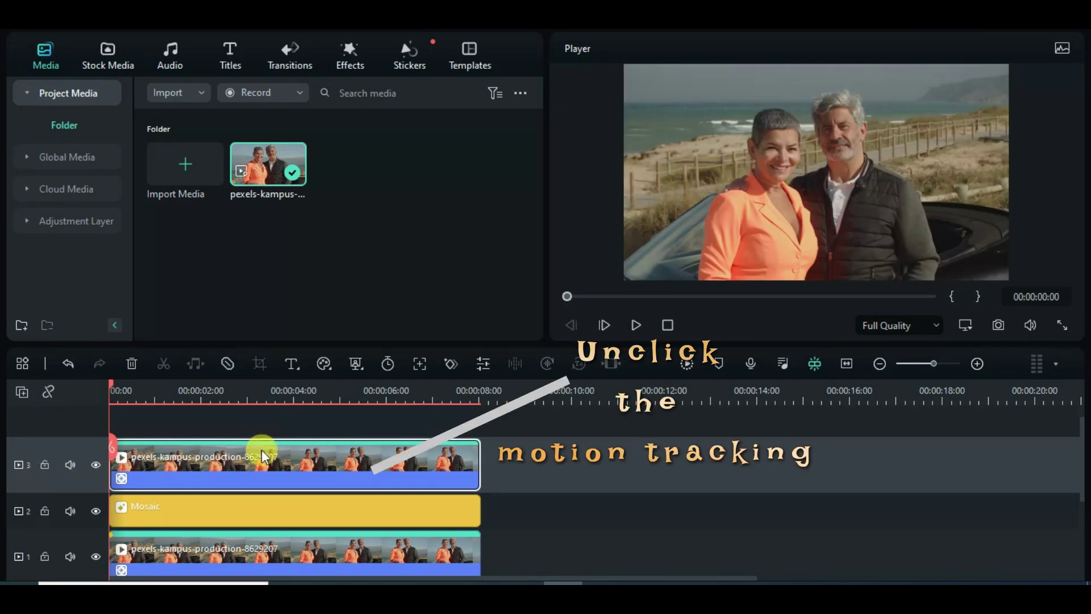
# Clear the copy's old tracking data and track a box fitted to the man's face
pyautogui.doubleClick(247, 461)
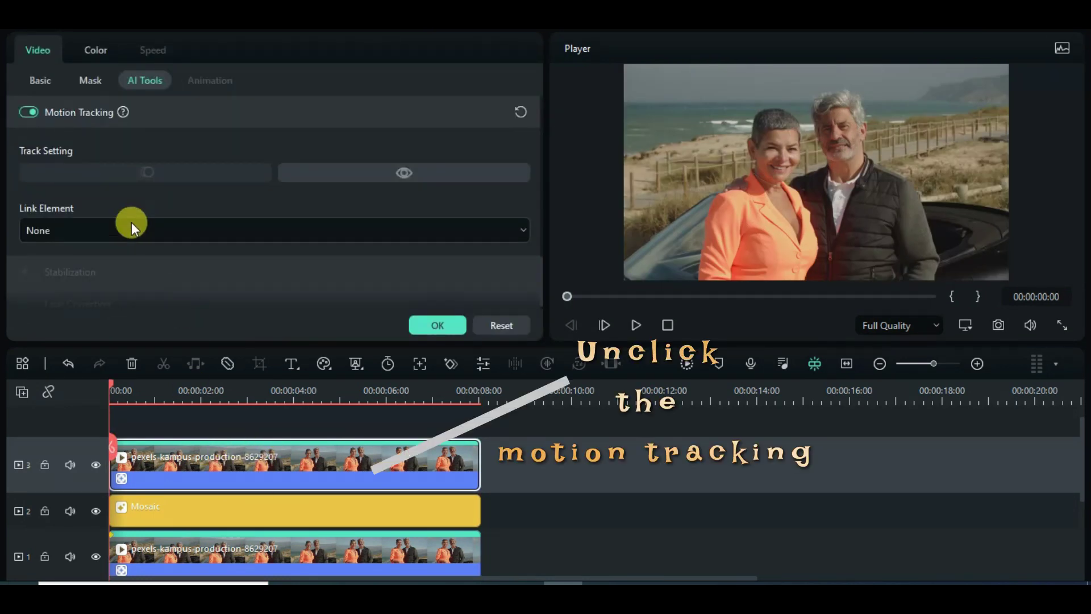
pyautogui.click(26, 113)
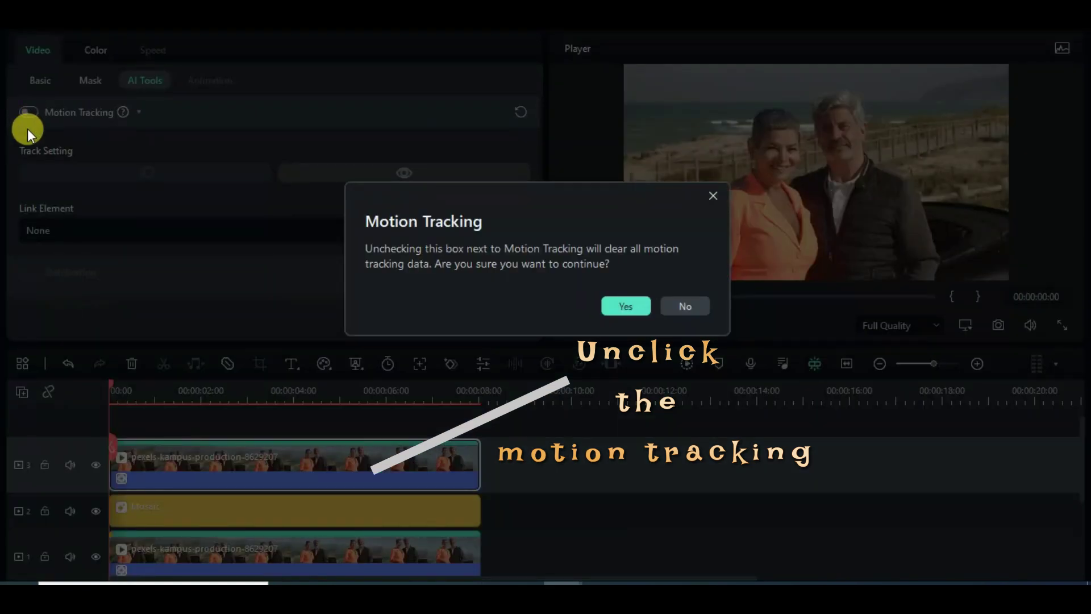
pyautogui.click(621, 305)
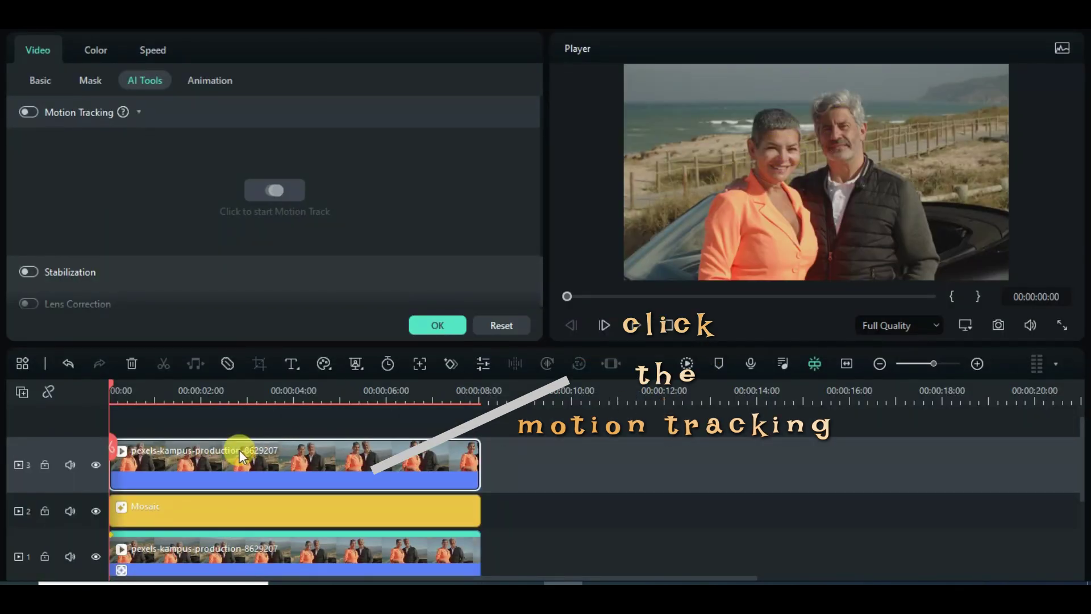
pyautogui.click(30, 112)
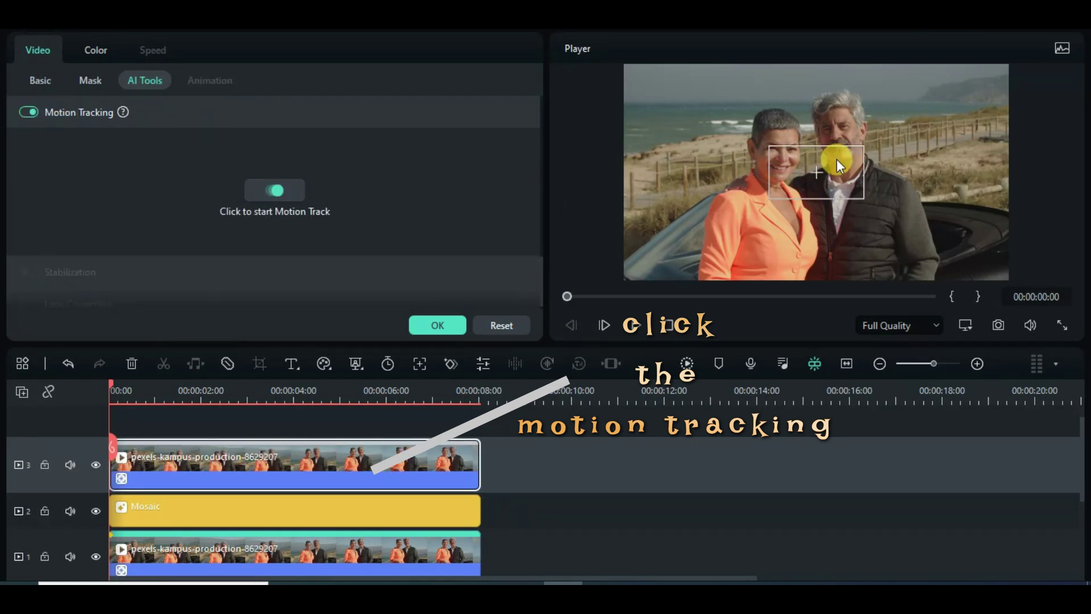
pyautogui.moveTo(836, 159); pyautogui.dragTo(822, 138)
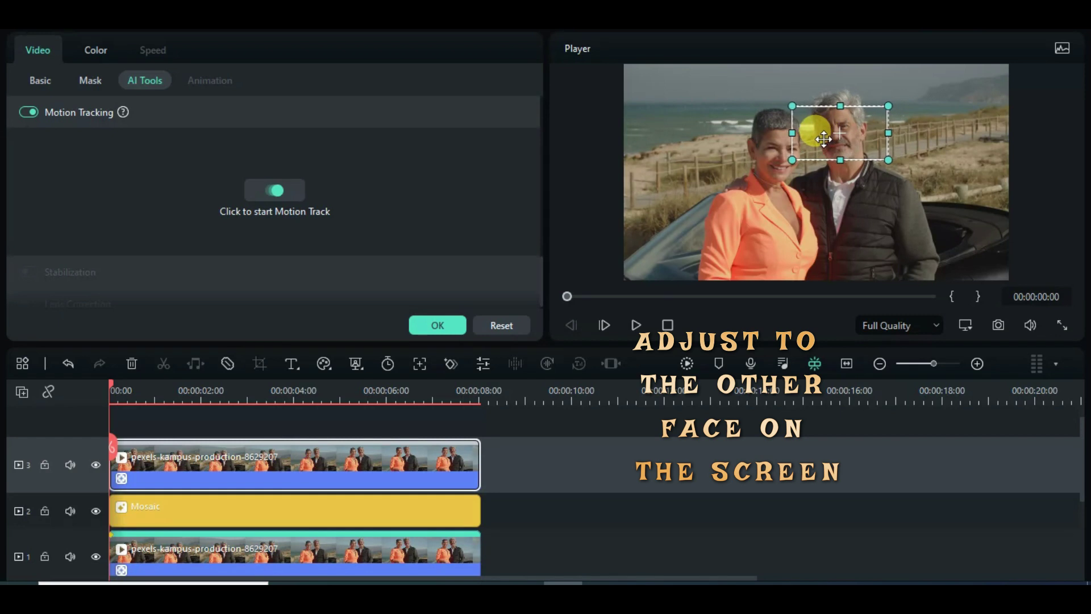
pyautogui.moveTo(888, 106); pyautogui.dragTo(850, 134)
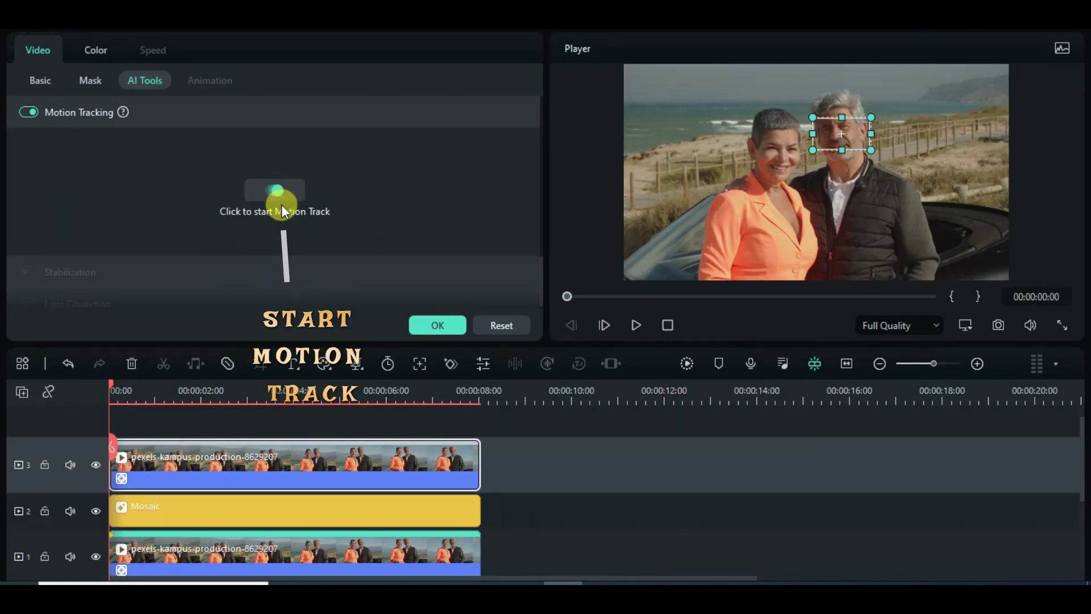
pyautogui.click(279, 190)
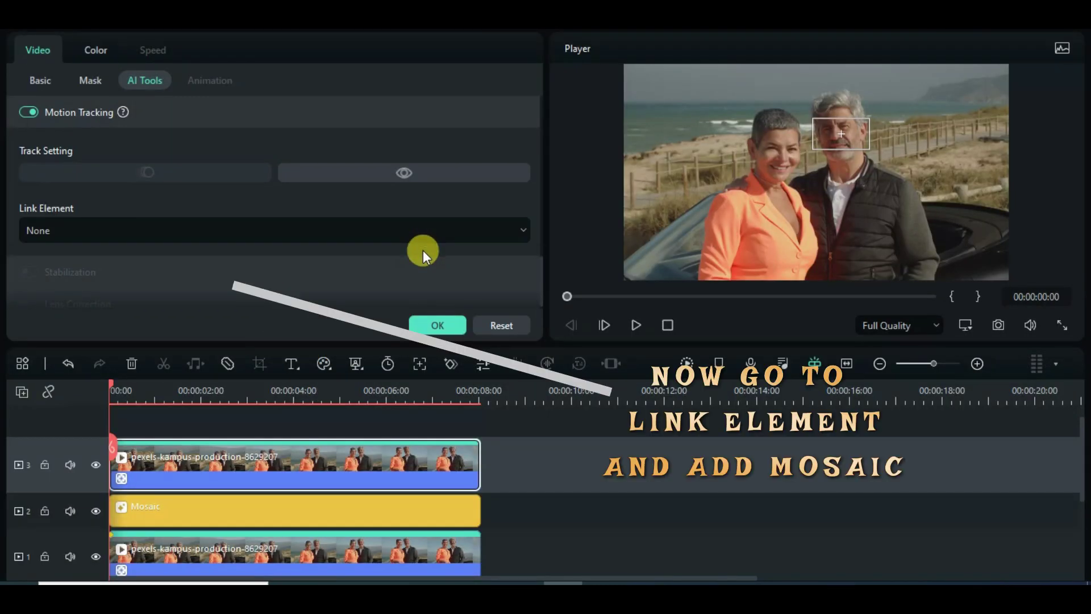
# Link a pixelated mosaic to the man's track, resize it over his face, and confirm
pyautogui.click(511, 227)
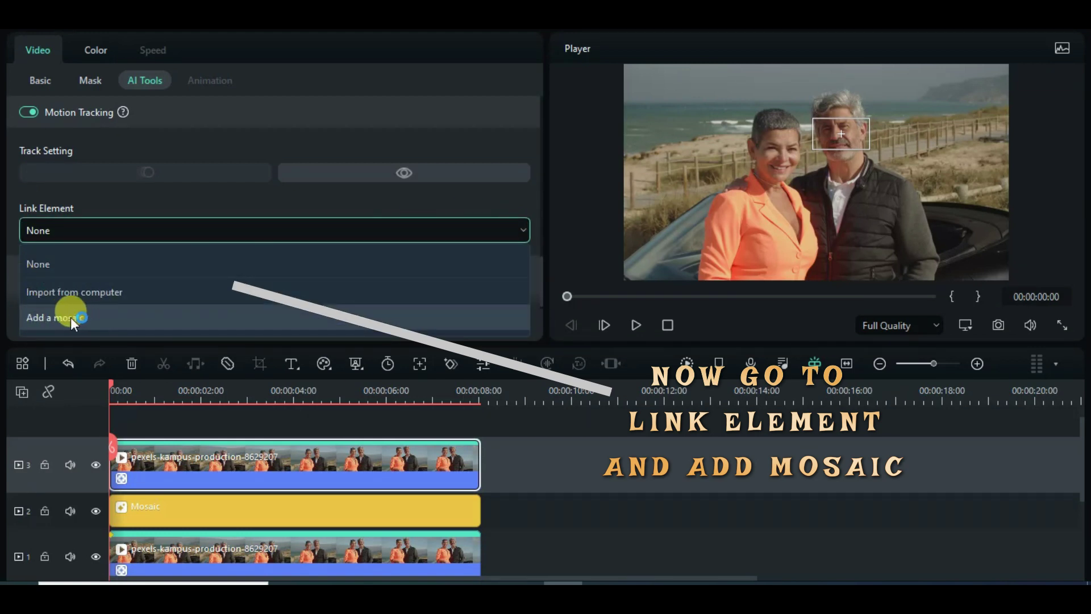
pyautogui.click(71, 318)
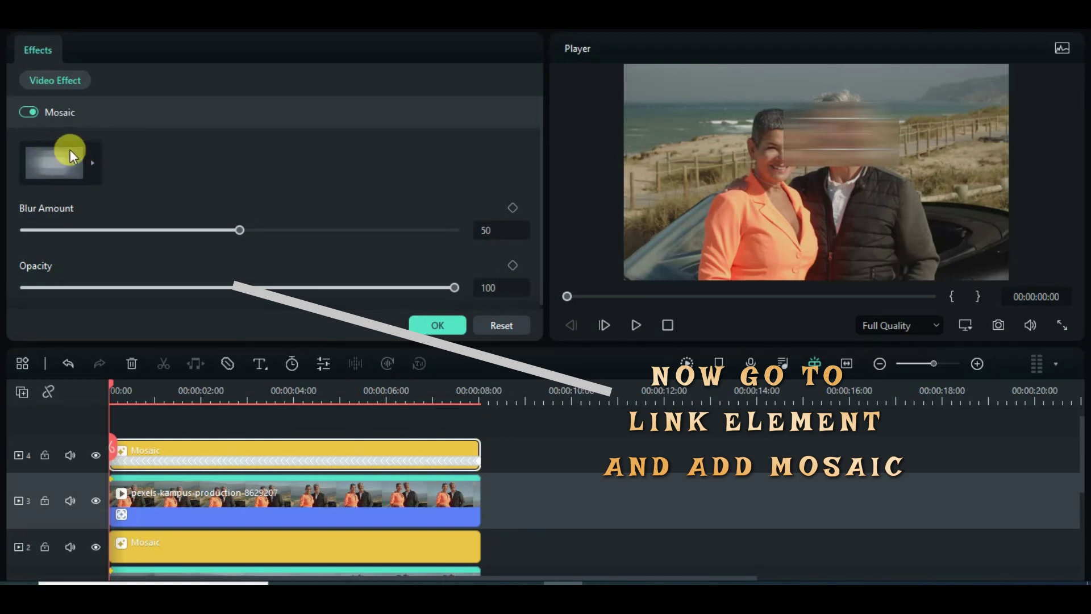
pyautogui.click(92, 158)
pyautogui.click(208, 214)
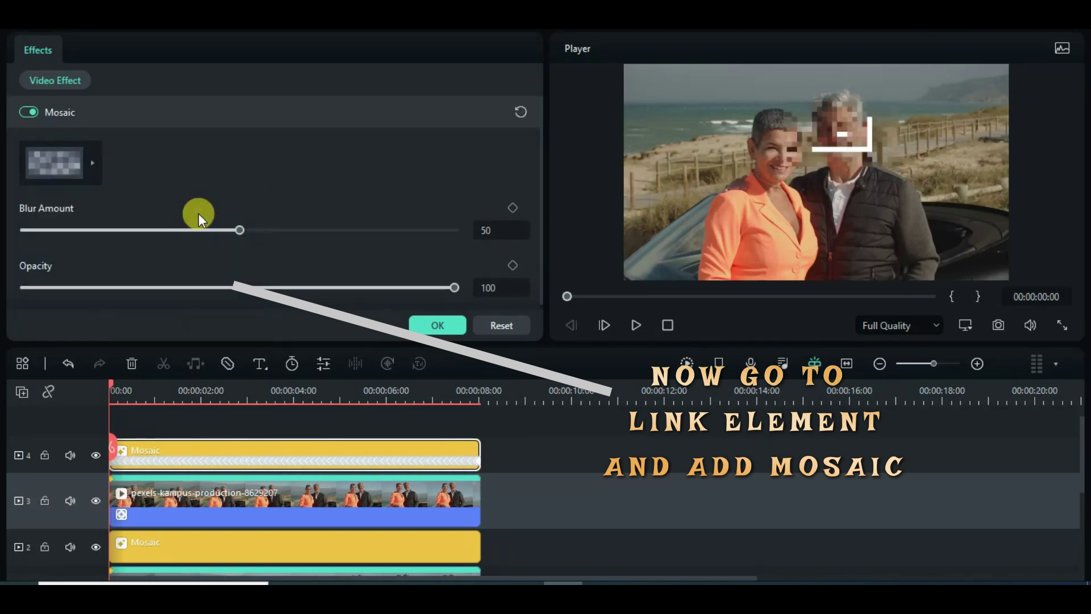
pyautogui.click(842, 122)
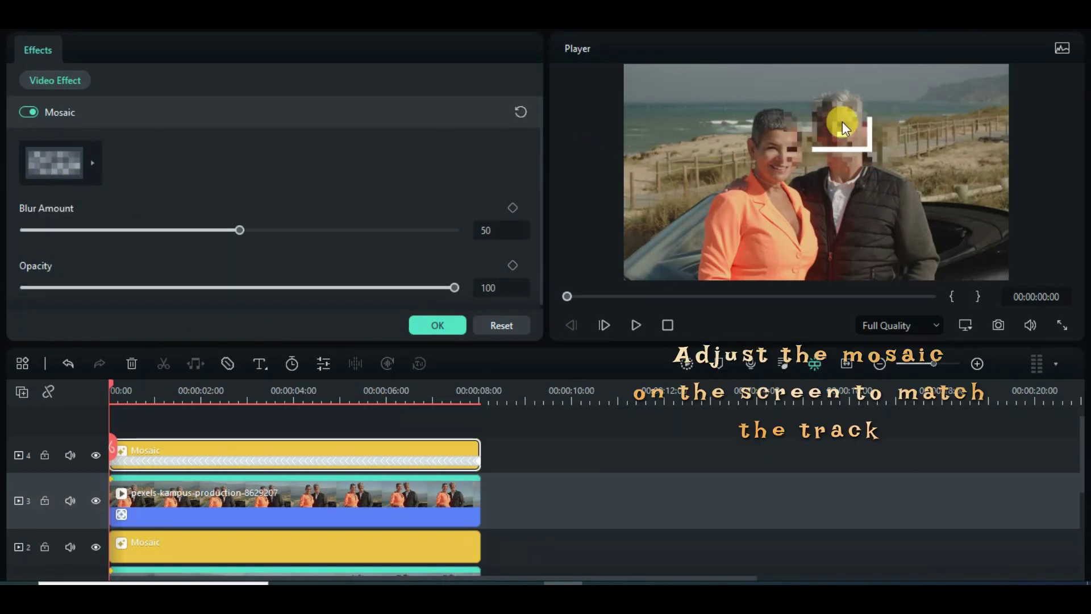
pyautogui.moveTo(904, 102)
pyautogui.mouseDown()
pyautogui.moveTo(857, 111)
pyautogui.moveTo(847, 135)
pyautogui.moveTo(841, 121)
pyautogui.mouseUp()
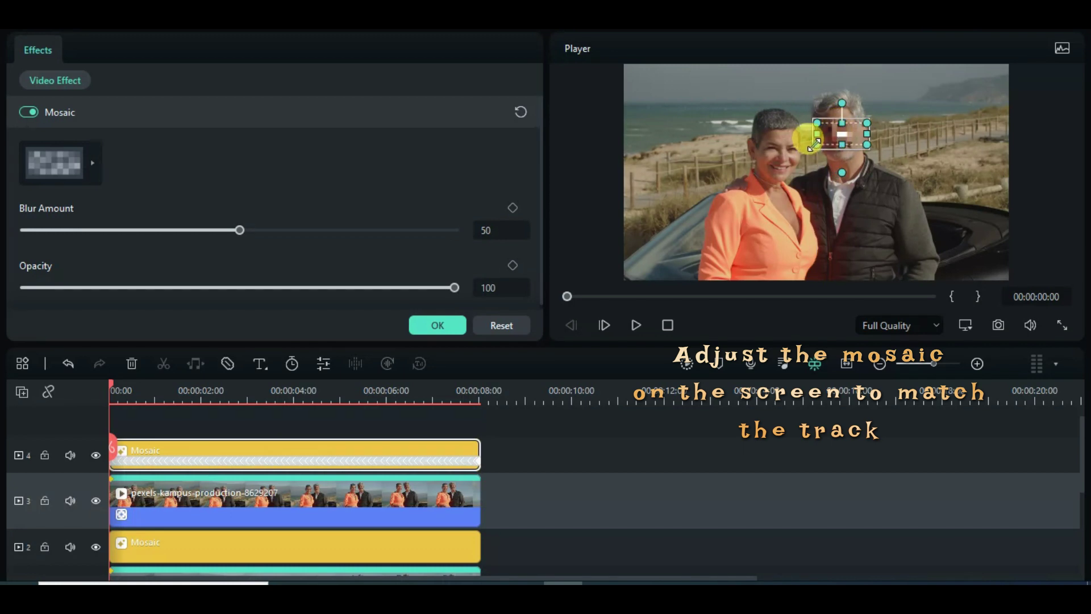
pyautogui.click(436, 322)
# Render and play the preview, then reopen the track 3 clip's tracking settings
pyautogui.click(680, 361)
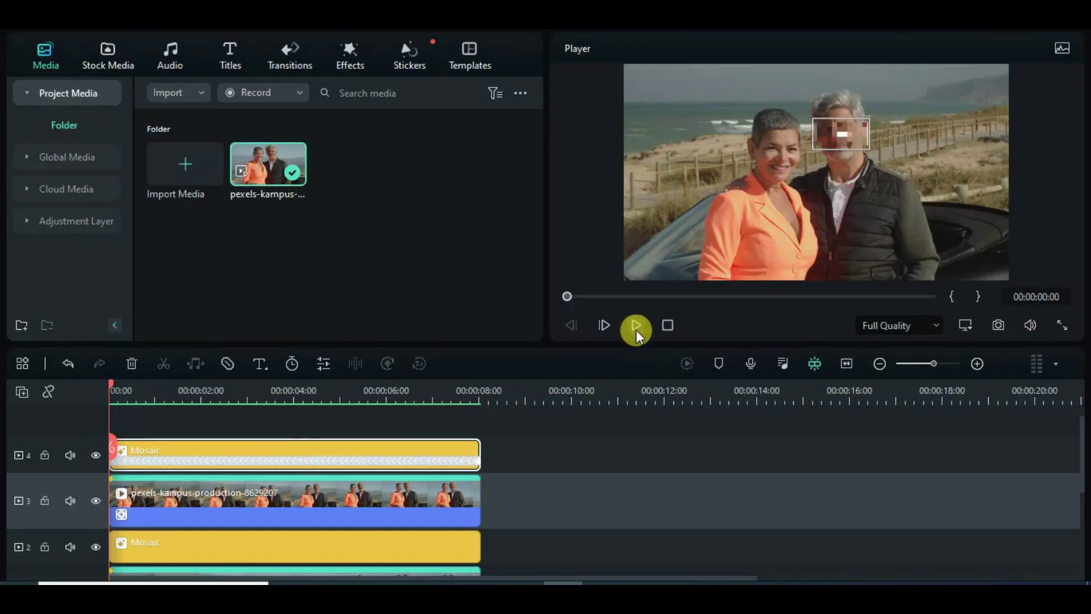
pyautogui.click(636, 325)
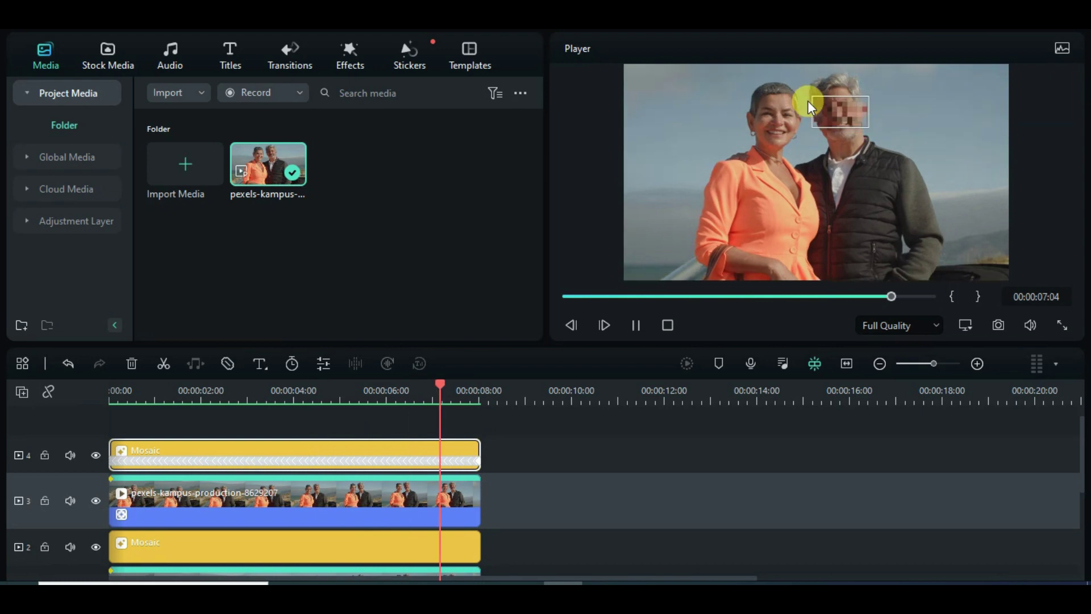
pyautogui.click(358, 496)
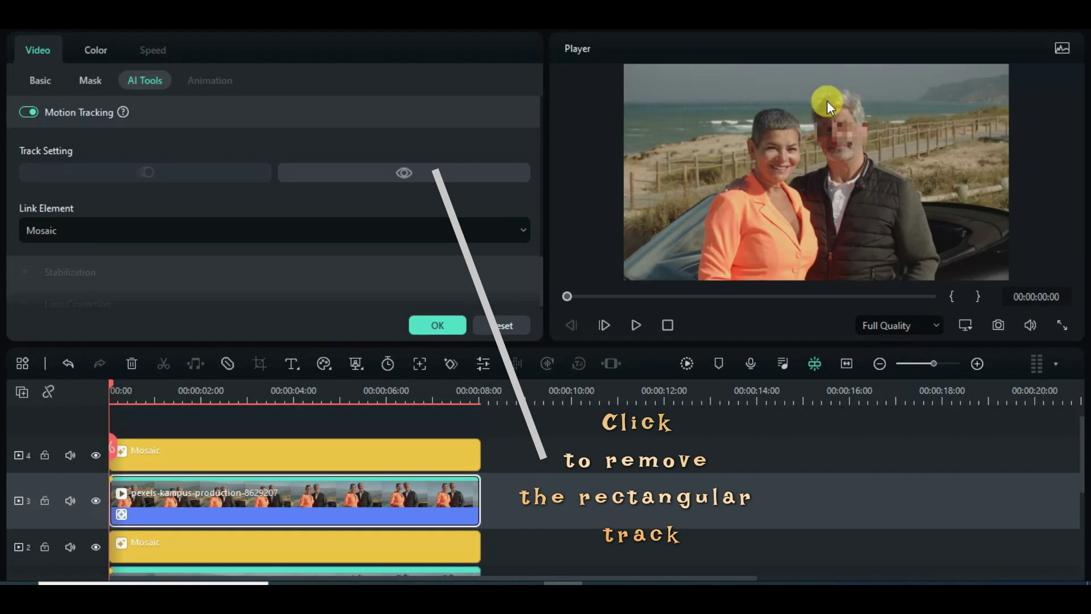
# Confirm the track 3 clip's settings and play the beach clip with the man pixelated
pyautogui.click(442, 327)
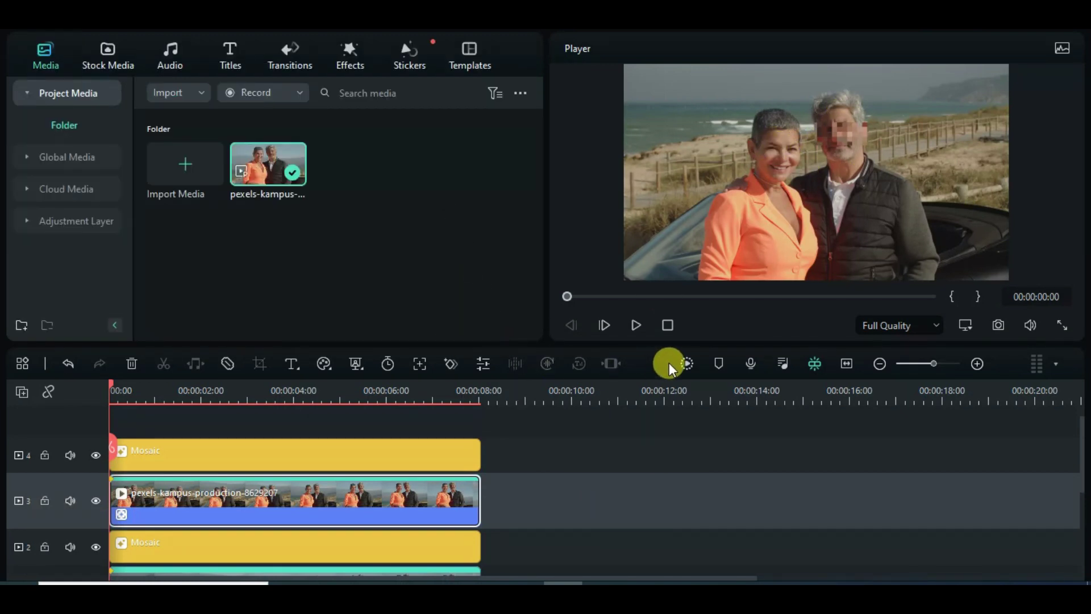
pyautogui.click(631, 325)
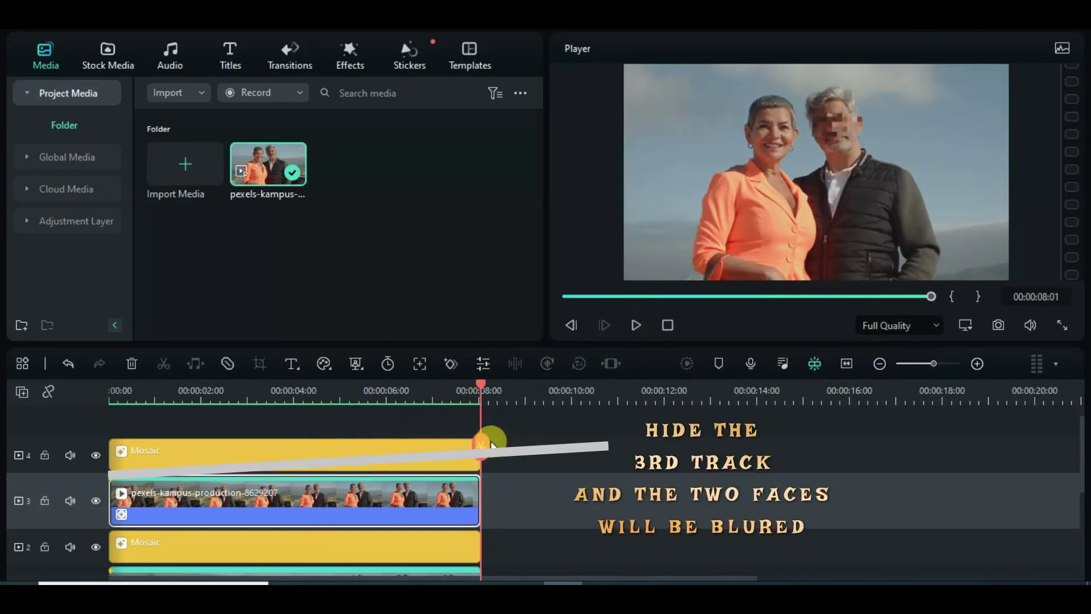
pyautogui.scroll(-2, 511, 437)
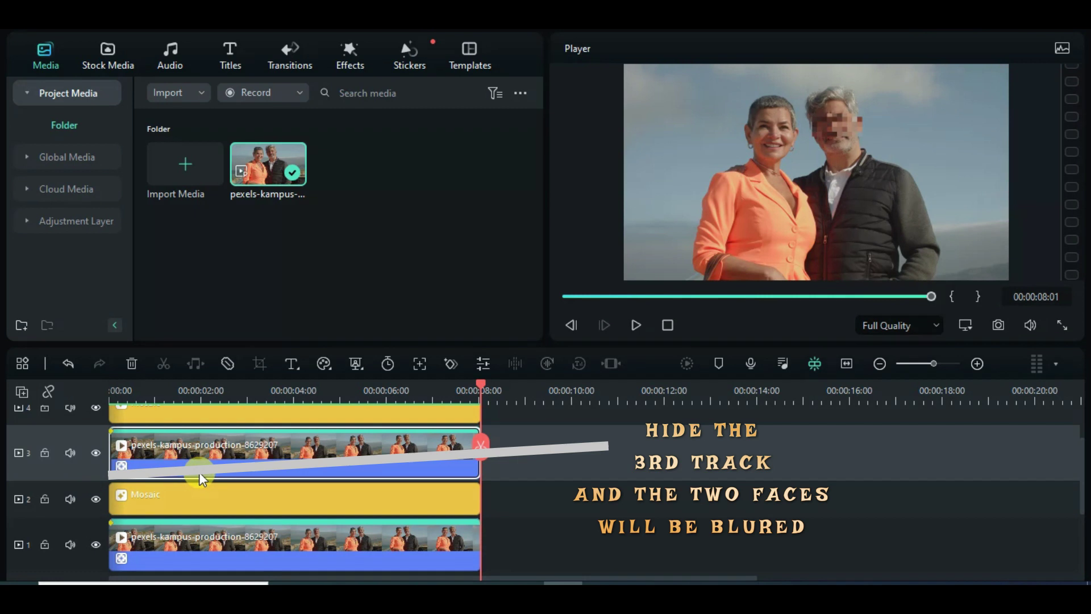
pyautogui.scroll(1, 201, 478)
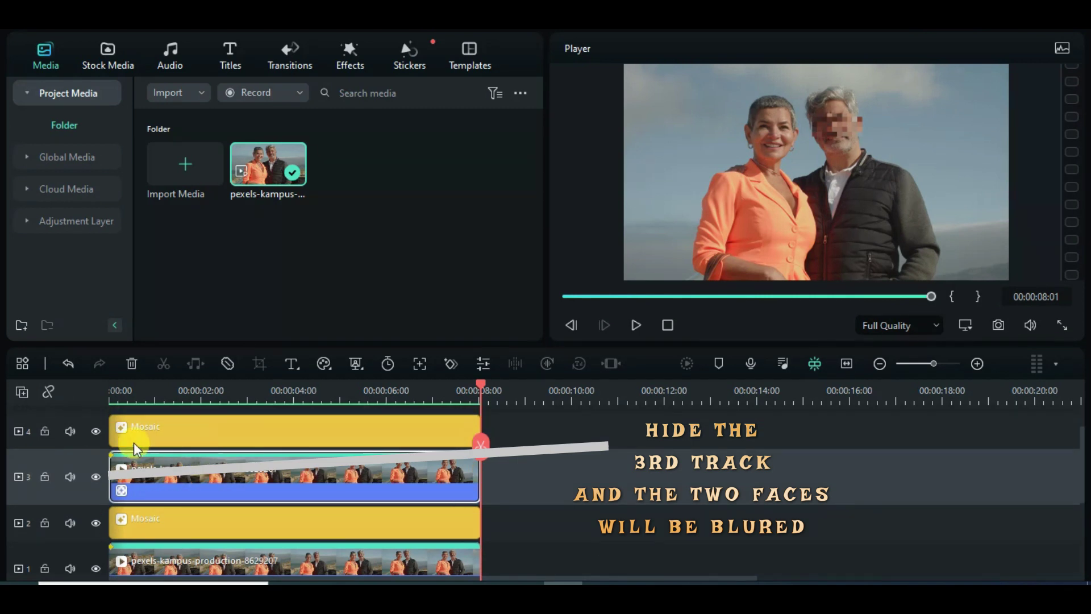
# Hide track 3, rewind to the start, and render the preview
pyautogui.click(95, 476)
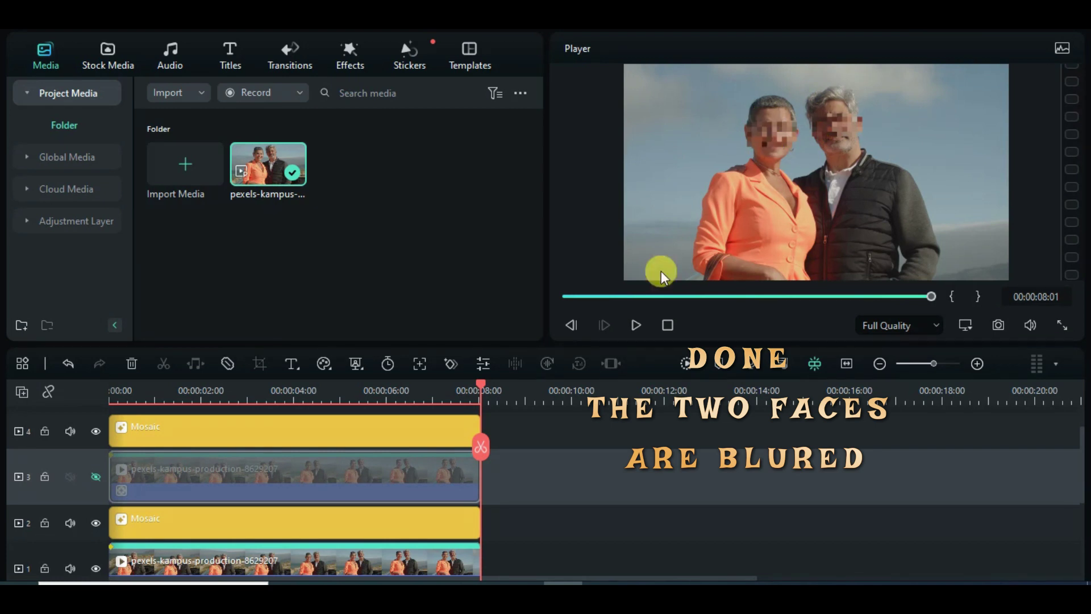
pyautogui.click(564, 296)
pyautogui.click(687, 363)
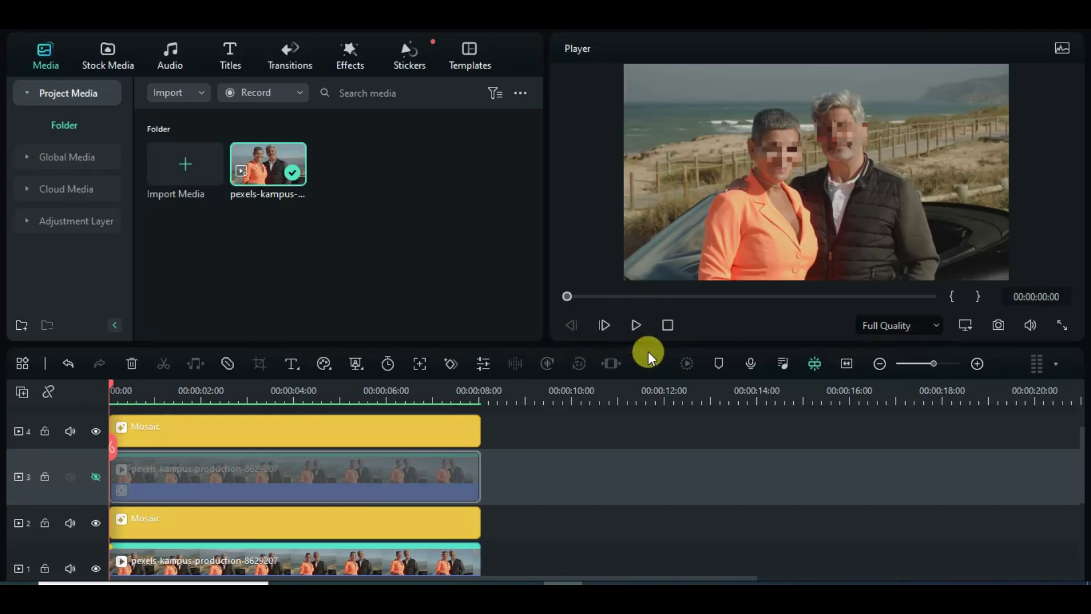
# Play the beach result with both faces pixelated, then play the shop video and rewind
pyautogui.click(636, 325)
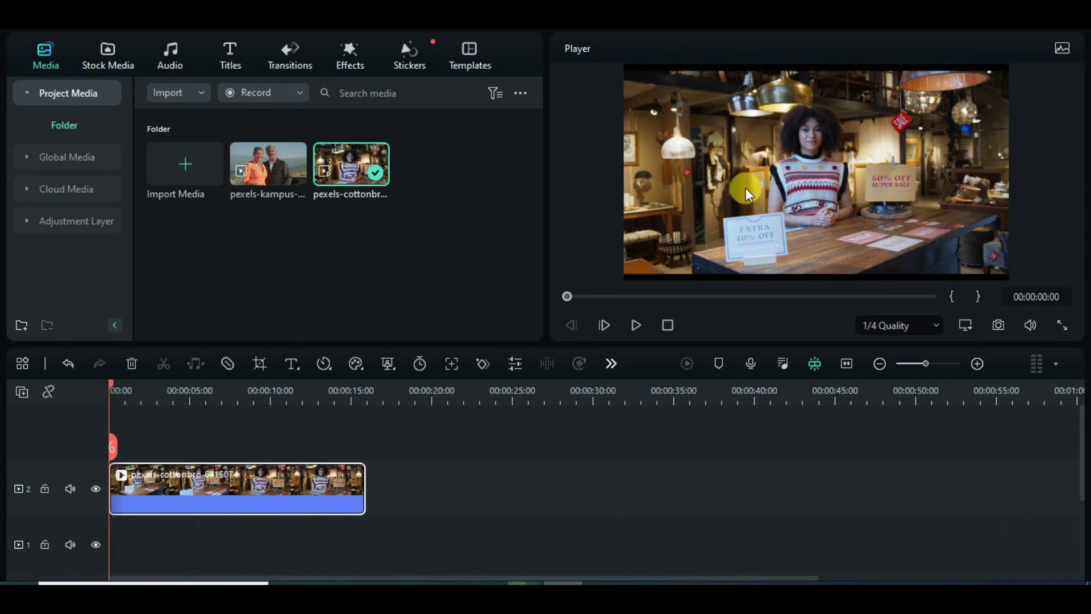
pyautogui.click(635, 327)
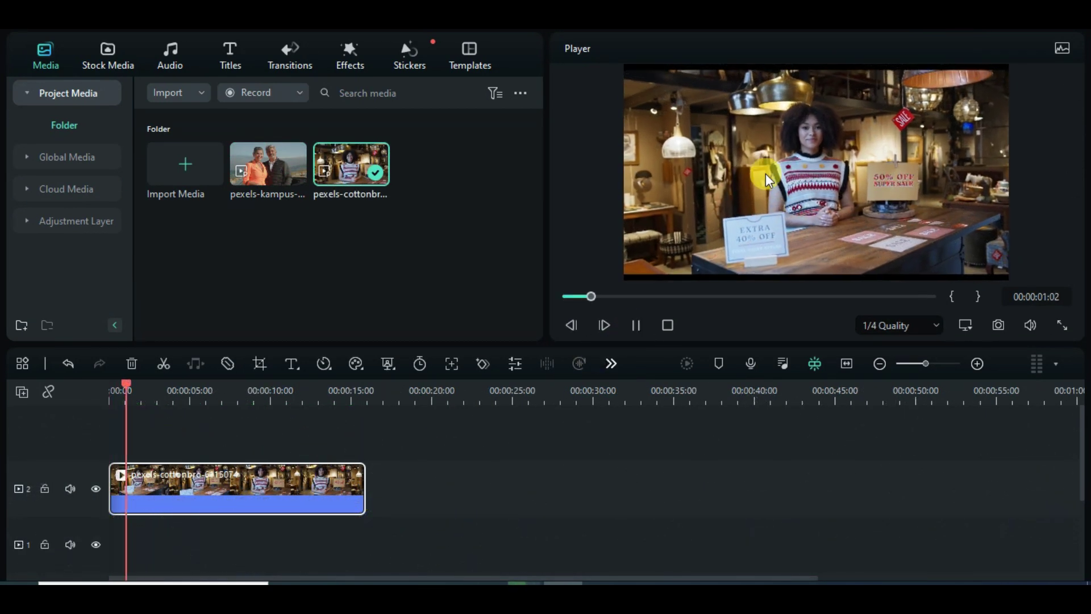
pyautogui.click(566, 296)
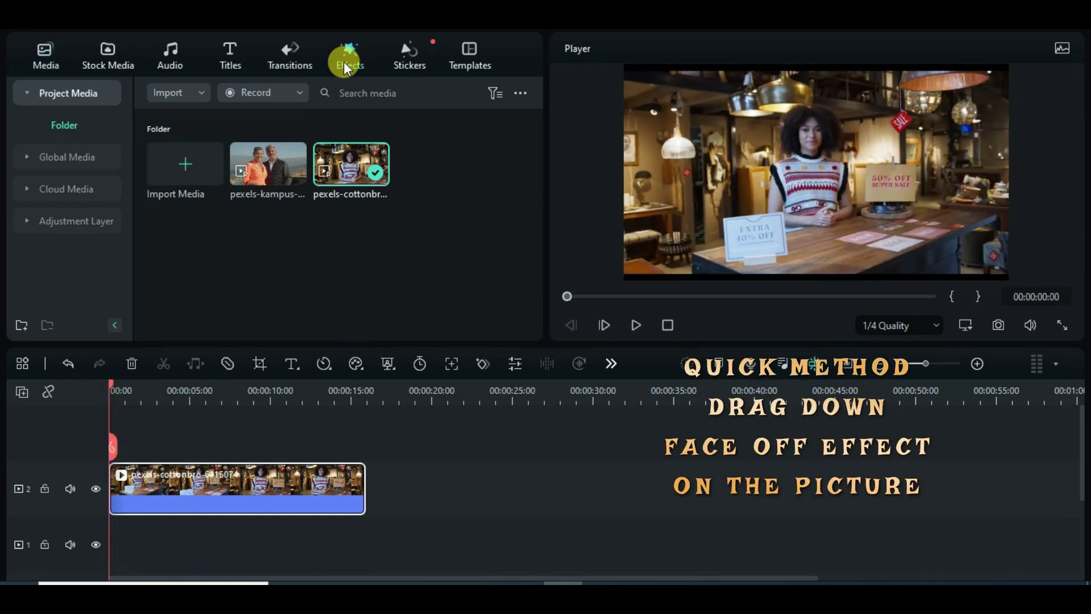
# Apply the Face-off effect to the shop clip and play it back with the face pixelated
pyautogui.click(346, 69)
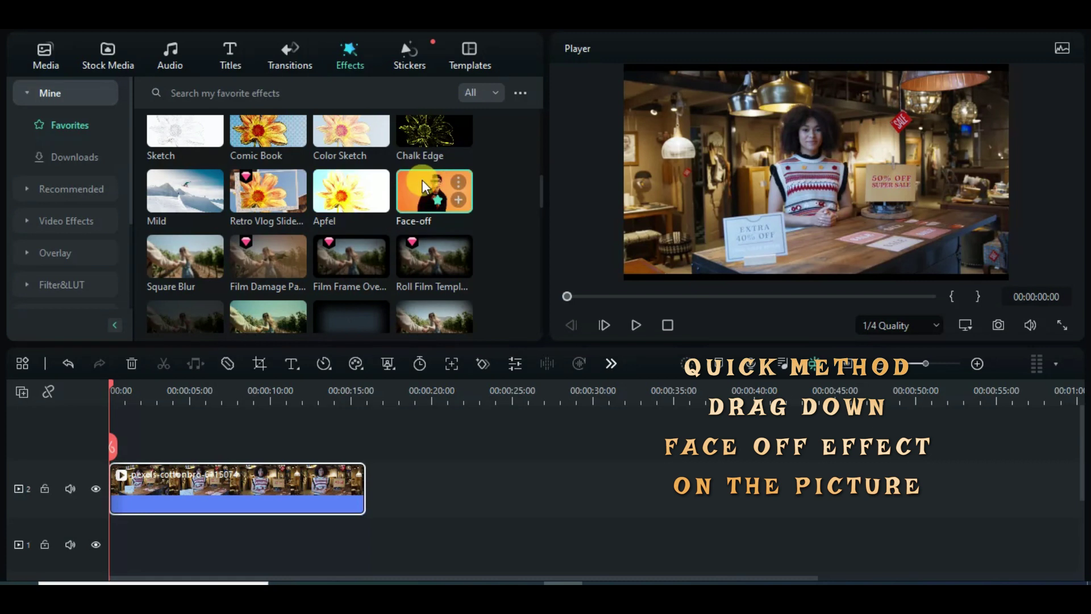
pyautogui.moveTo(424, 187); pyautogui.dragTo(272, 473)
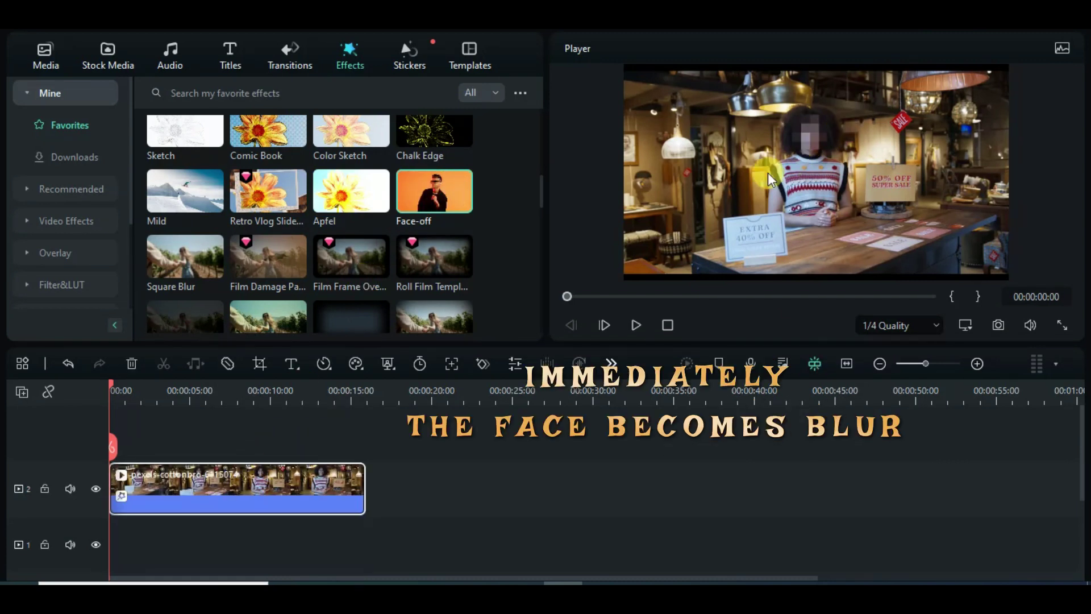
pyautogui.click(636, 324)
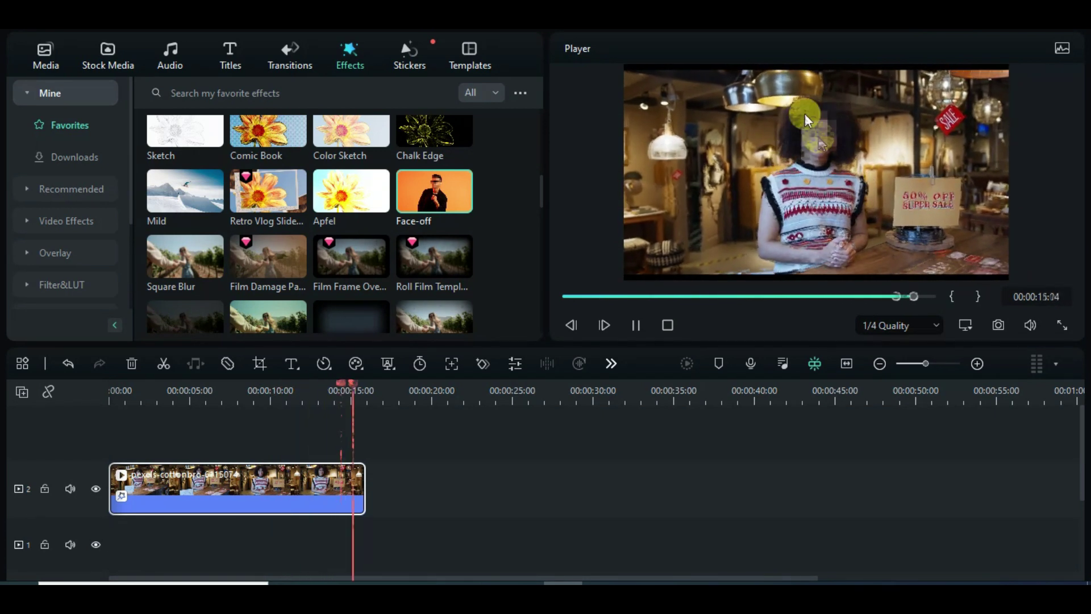
# Open the Video properties panel for the shop clip on the timeline
pyautogui.doubleClick(248, 487)
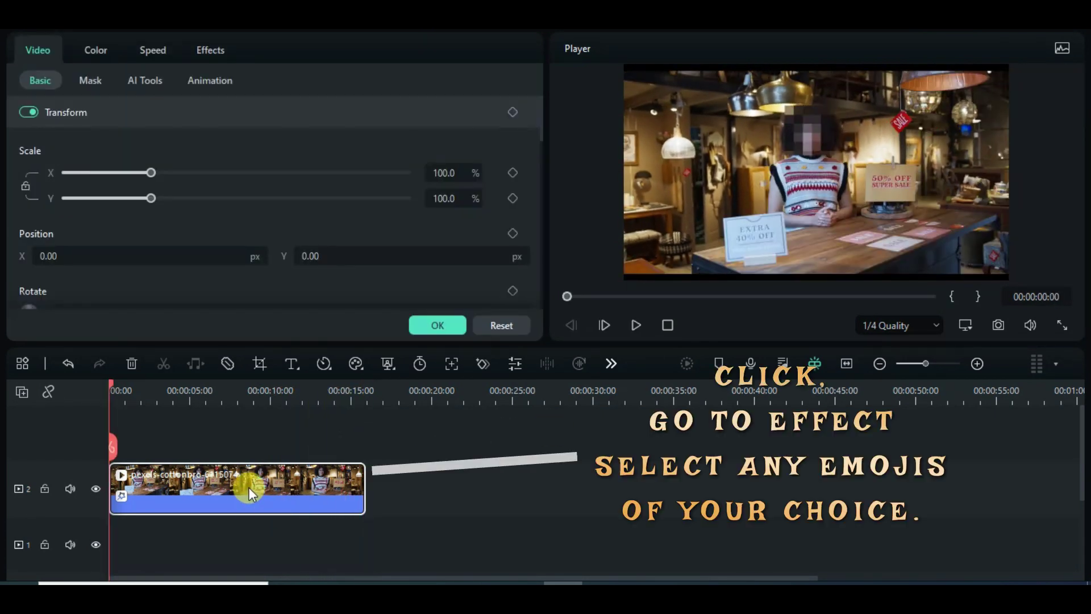